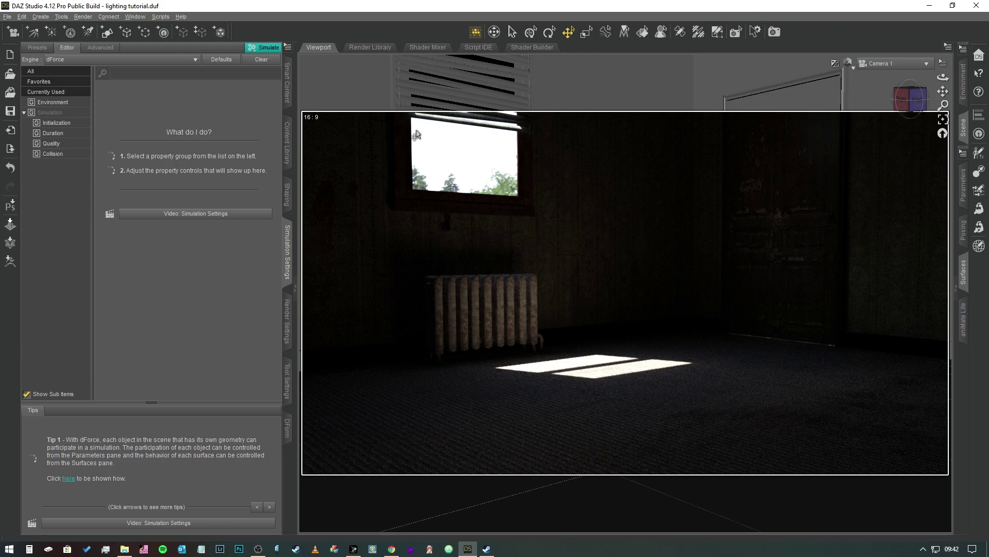
Collapse the Simulation Settings pane and start a new Cube primitive
click(295, 246)
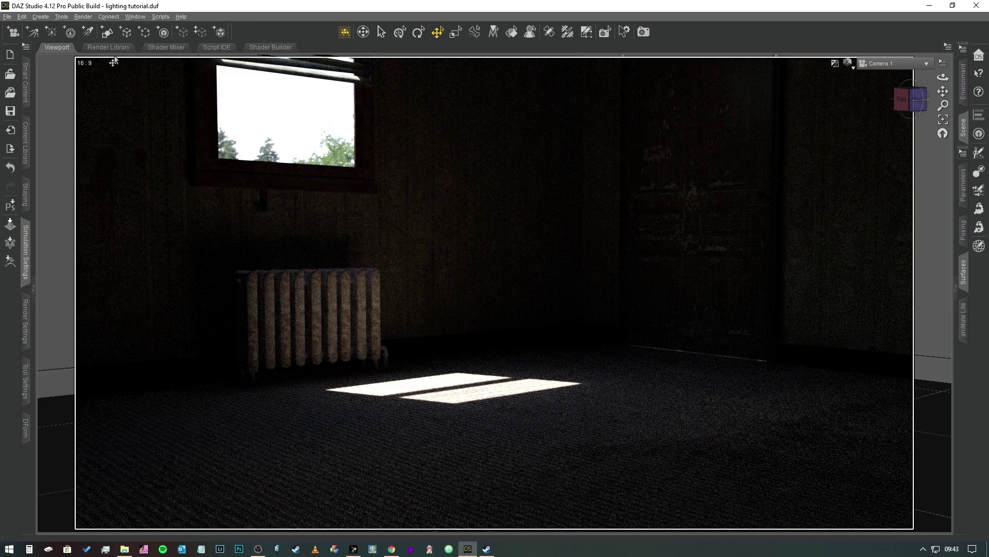
click(108, 33)
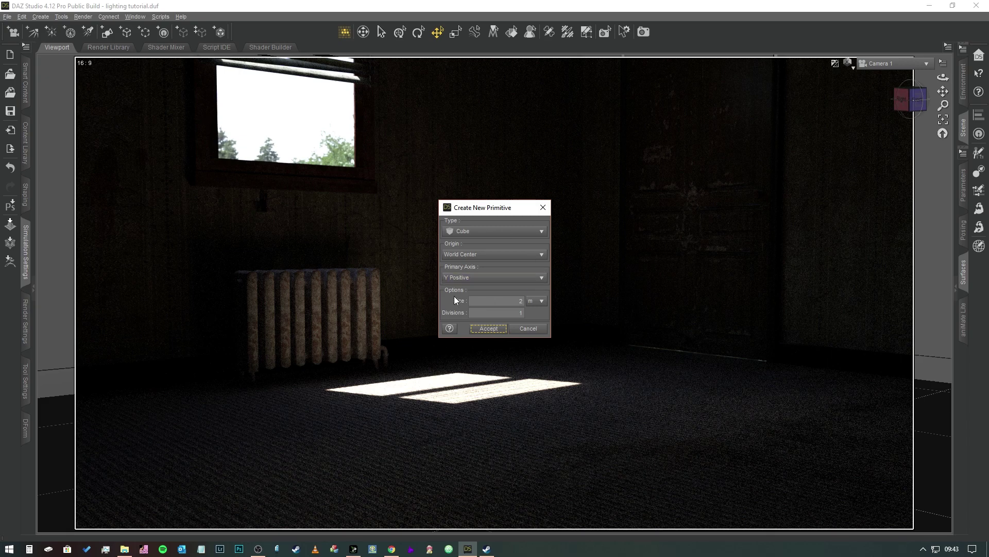
Accept the 2 m cube, drag it out of the camera's way, and show its surfaces
click(490, 327)
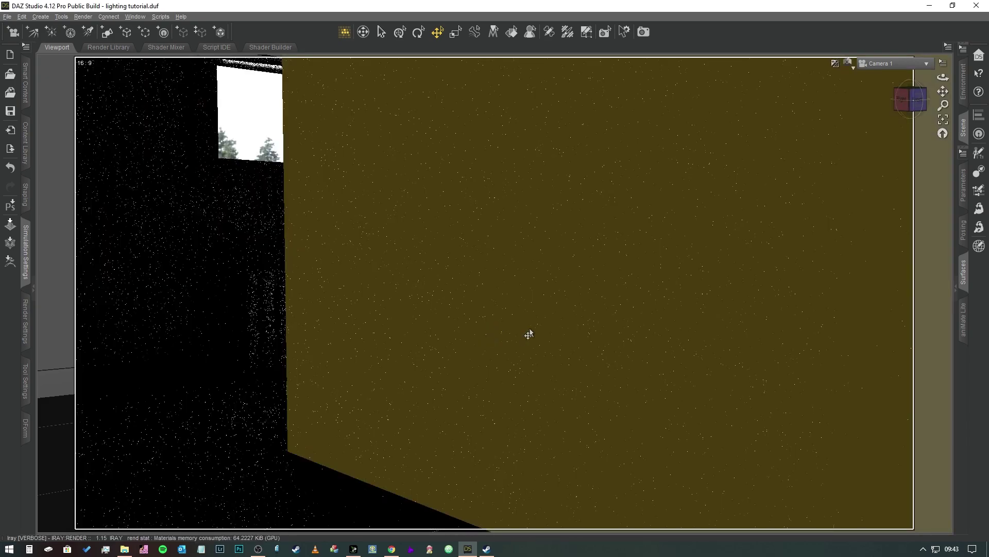
click(624, 167)
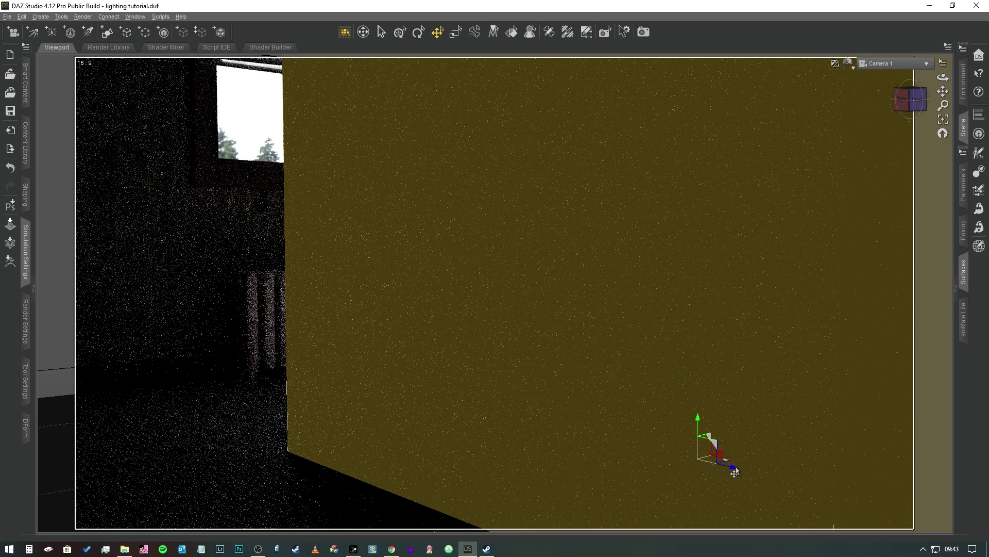
mouse_move(740, 466)
mouse_down()
mouse_move(717, 472)
mouse_move(460, 420)
mouse_up()
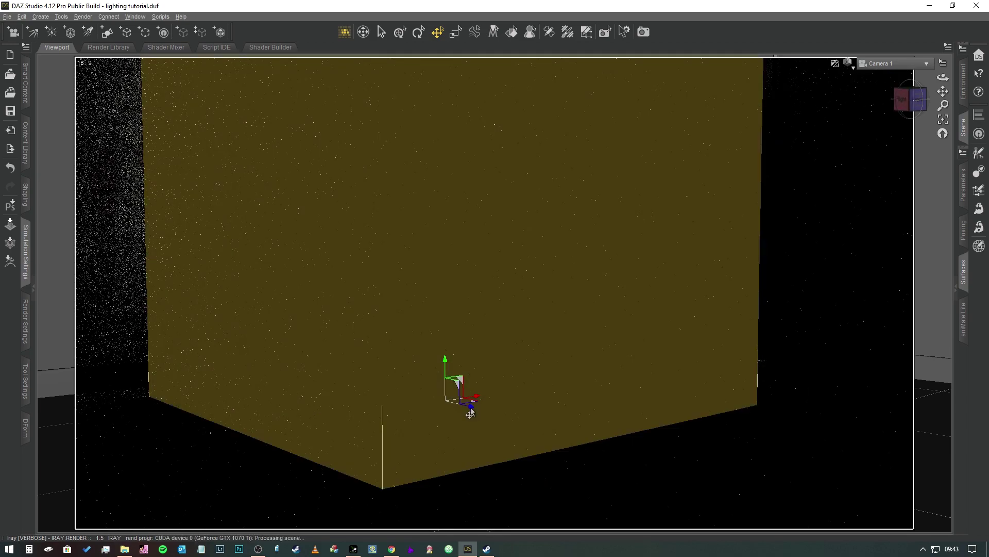
mouse_move(470, 413)
mouse_down()
mouse_move(423, 406)
mouse_move(400, 356)
mouse_up()
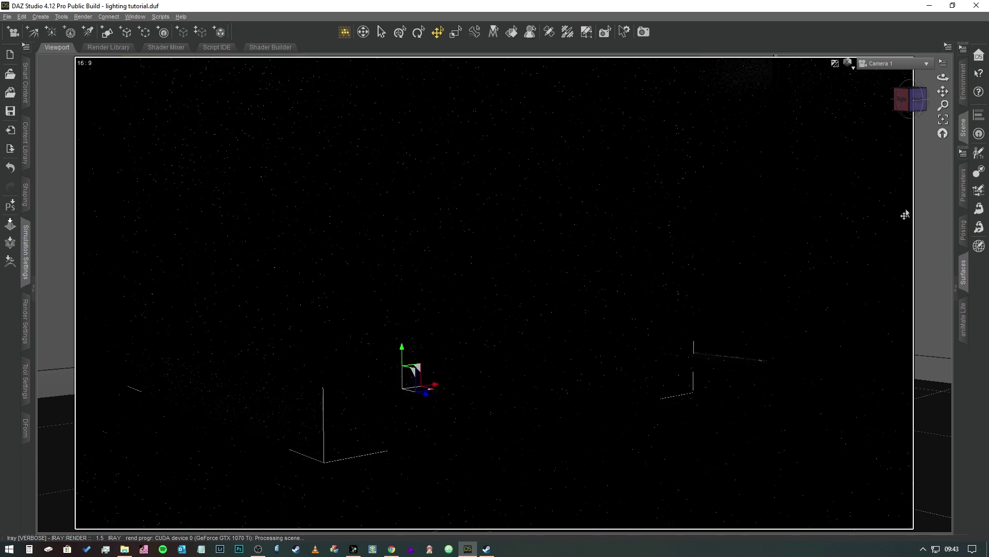
click(964, 268)
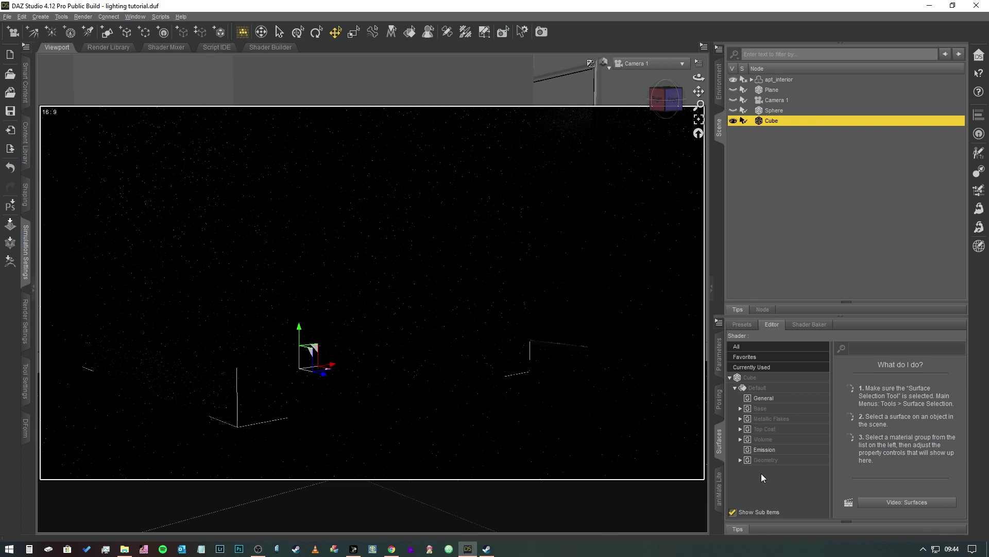
On the cube's Default surface, set Glossy Layered Weight 0, unshare glossy inputs, glossy colour black
click(761, 389)
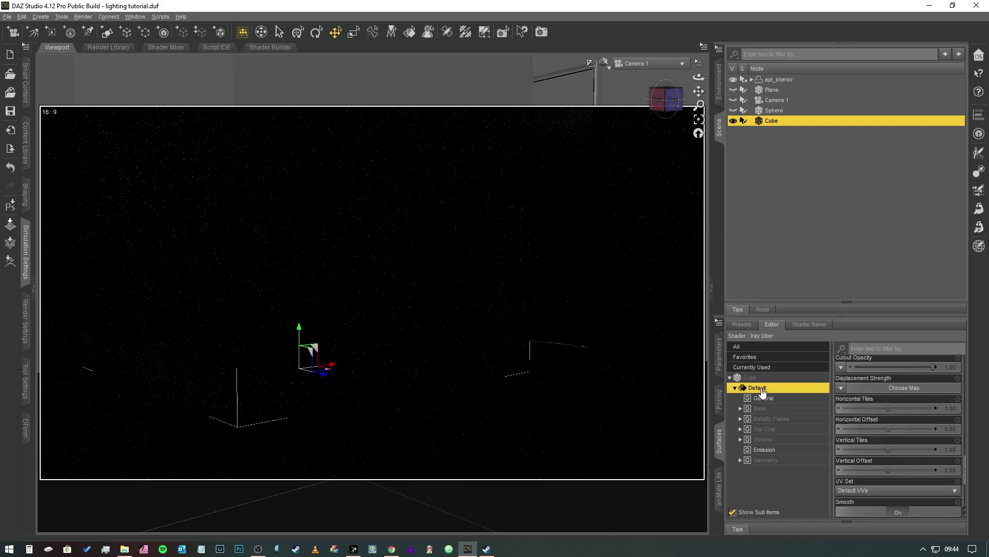
click(790, 399)
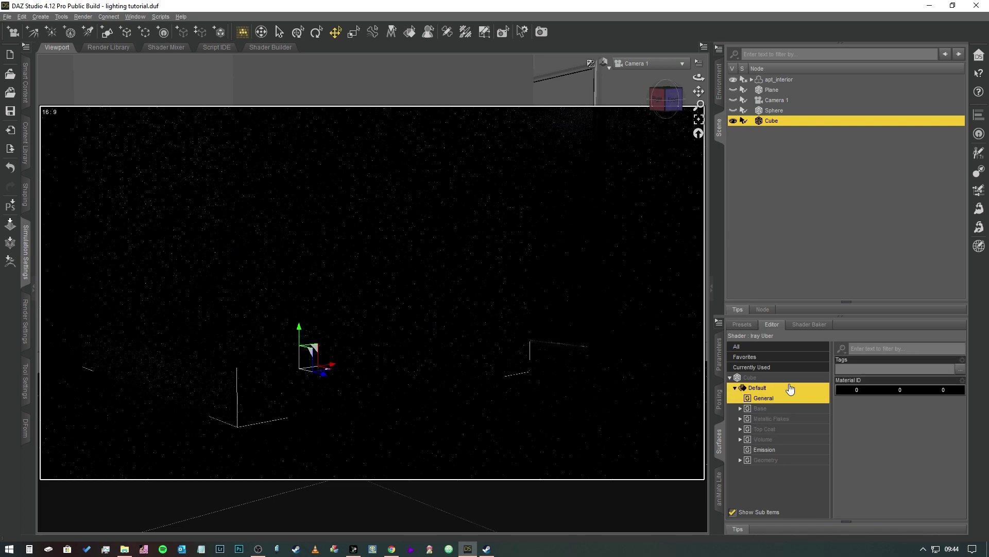
click(789, 378)
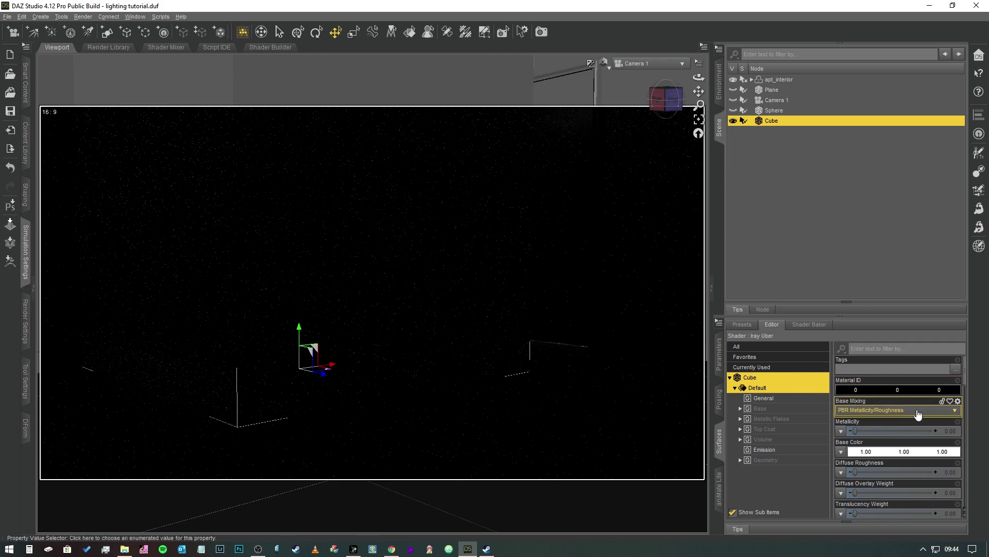
scroll(912, 415, down, 5)
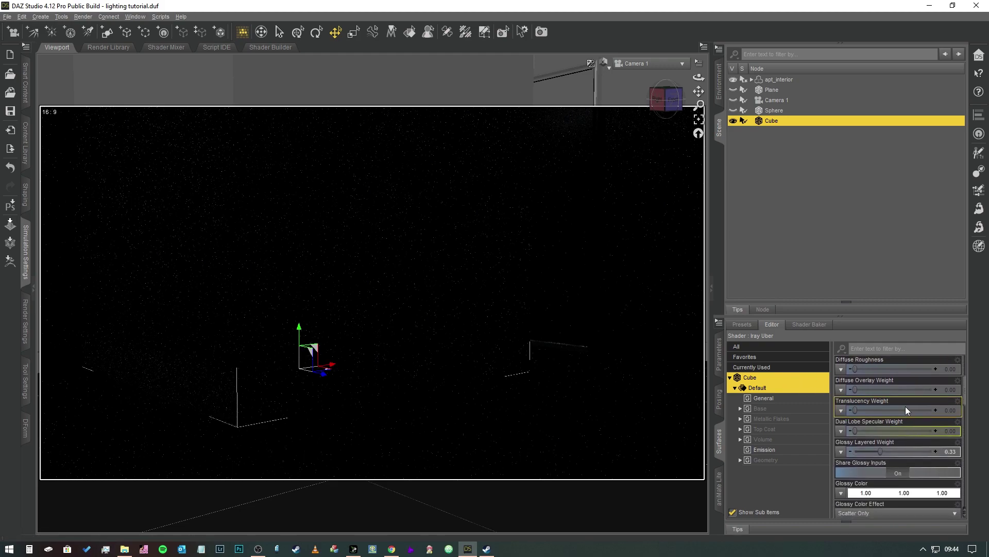
drag(880, 451, 850, 451)
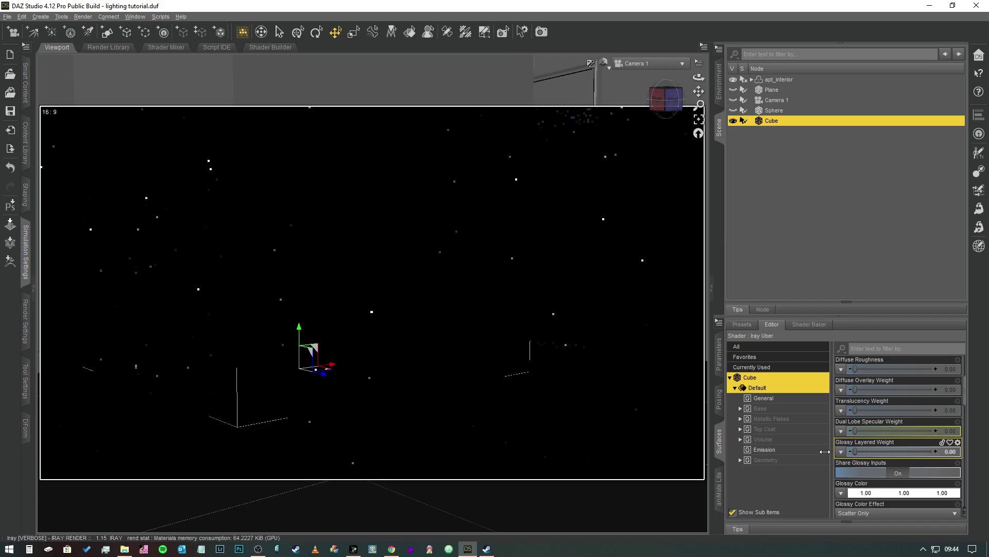
click(899, 475)
scroll(920, 443, down, 5)
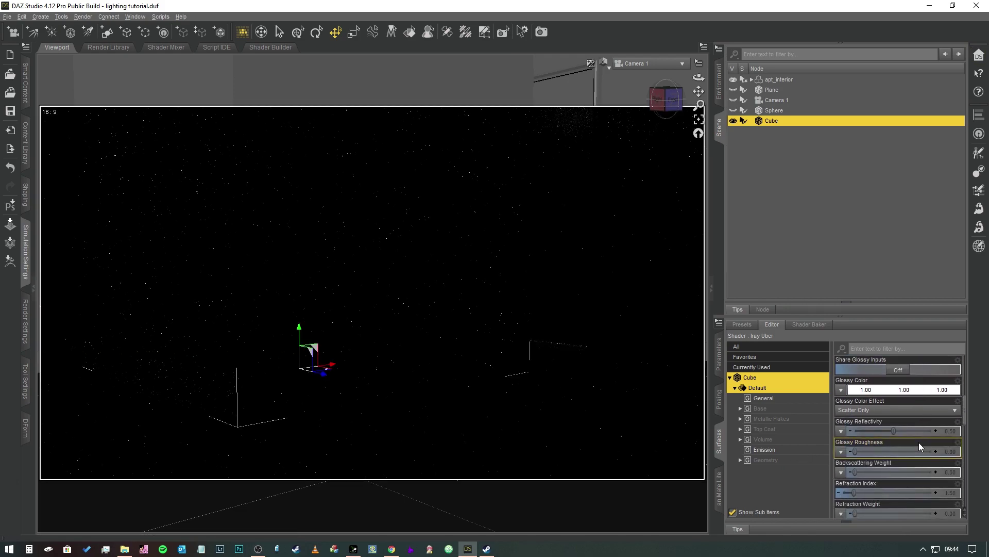
click(886, 390)
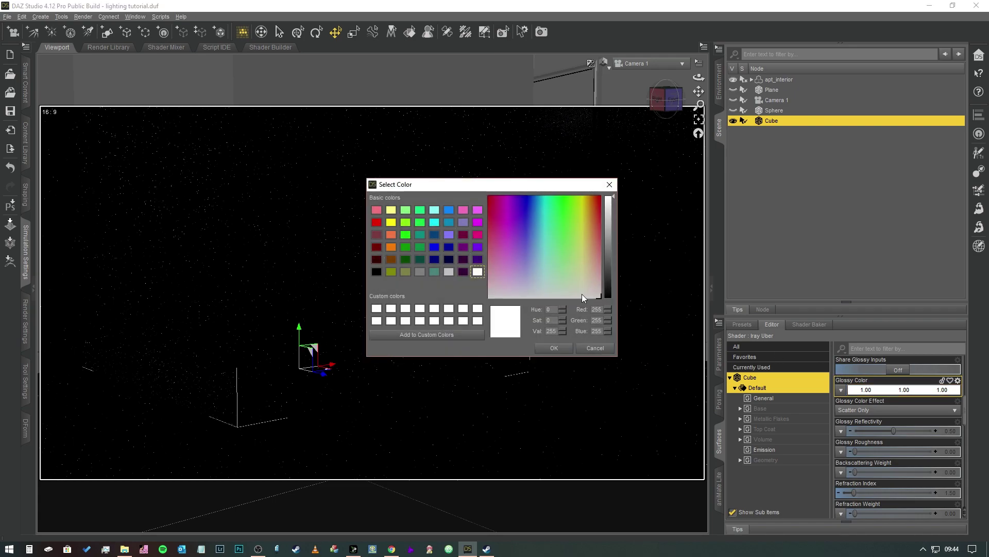
drag(604, 263, 605, 299)
click(561, 348)
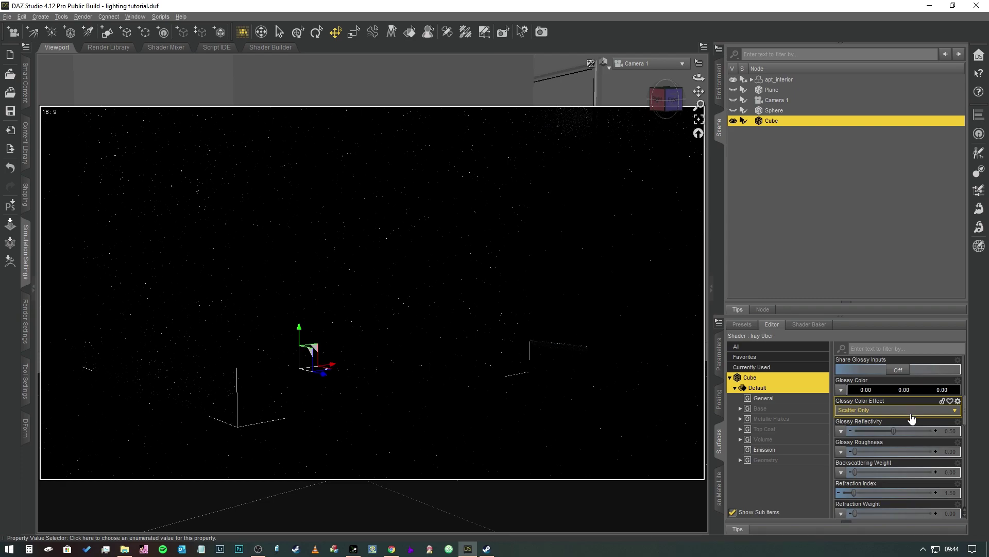
drag(905, 426, 827, 427)
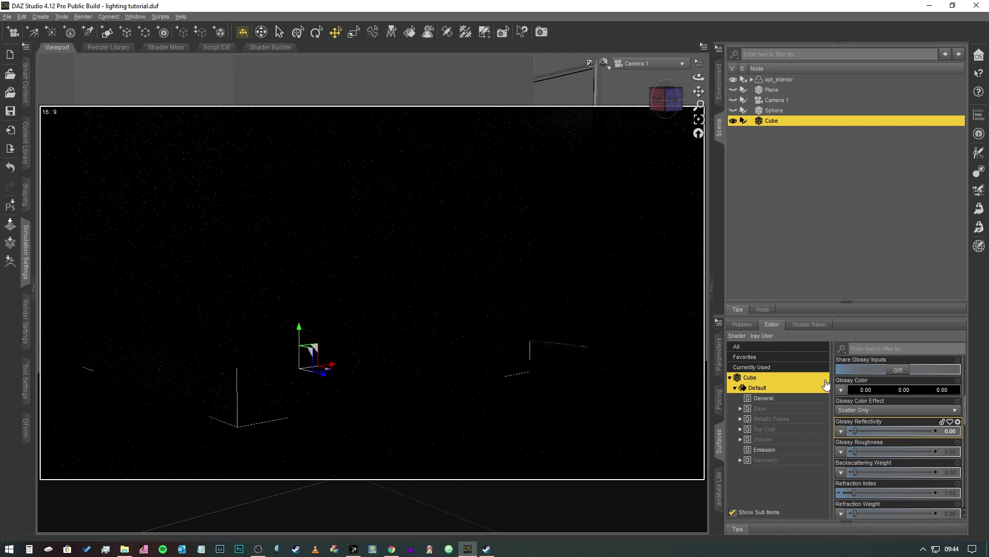
click(952, 495)
text(1)
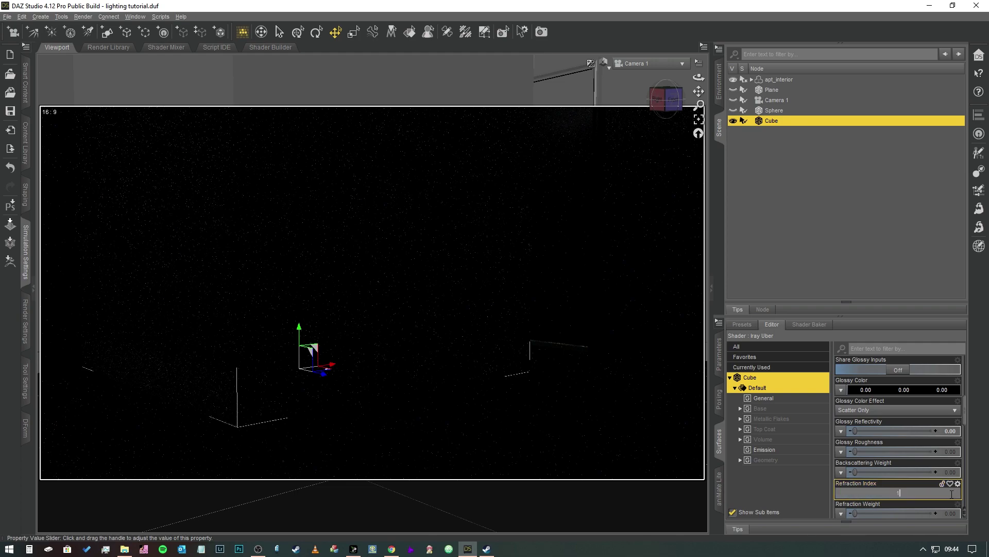
key(Return)
drag(845, 512, 988, 503)
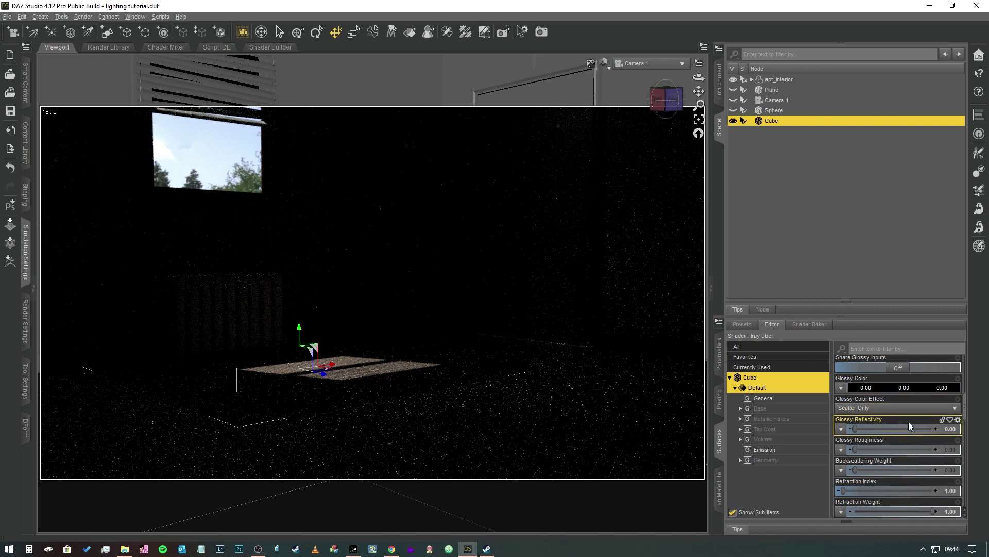
scroll(908, 421, down, 3)
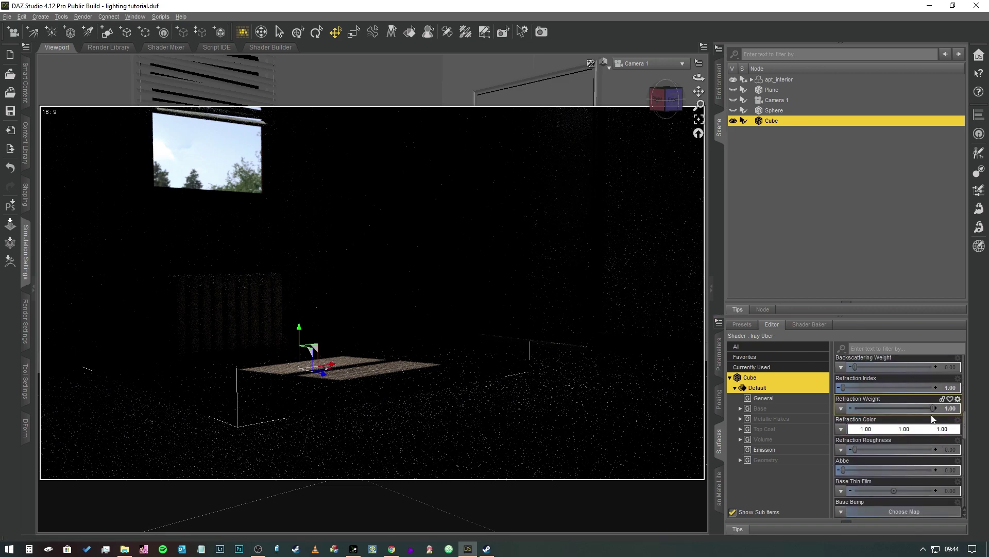
scroll(933, 415, down, 2)
scroll(932, 414, down, 2)
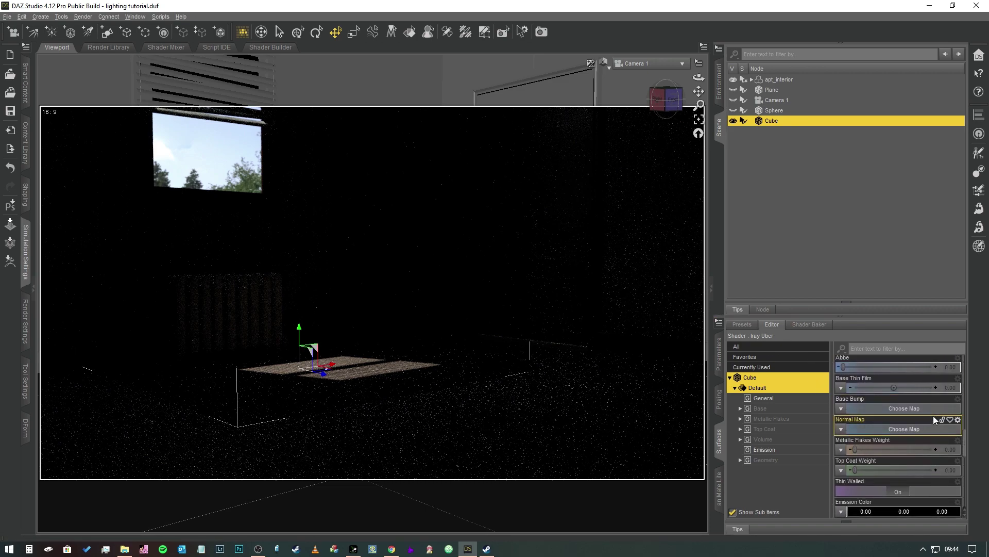
Turn the cube's Thin Walled off and deselect the Default surface to remove its highlight
click(901, 493)
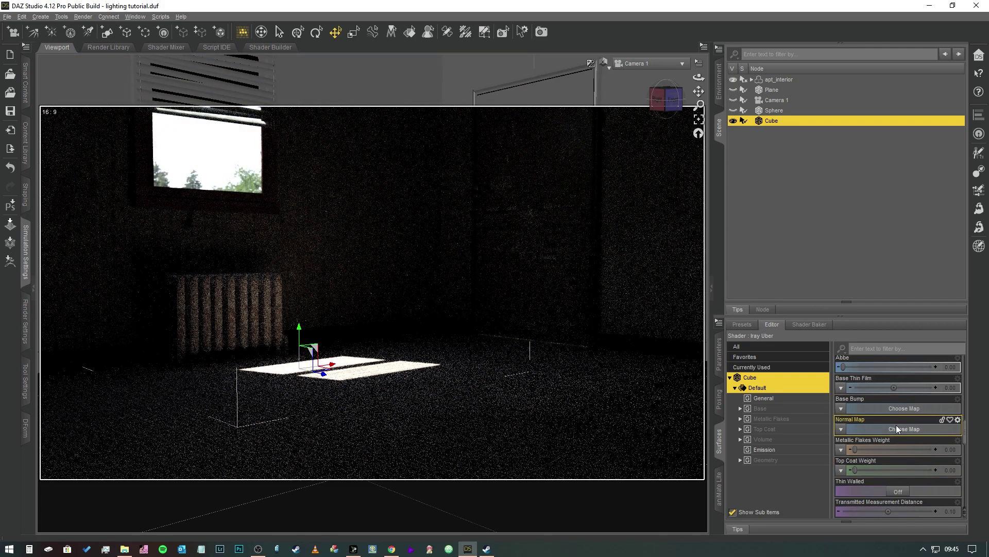
scroll(897, 427, down, 3)
scroll(913, 436, down, 2)
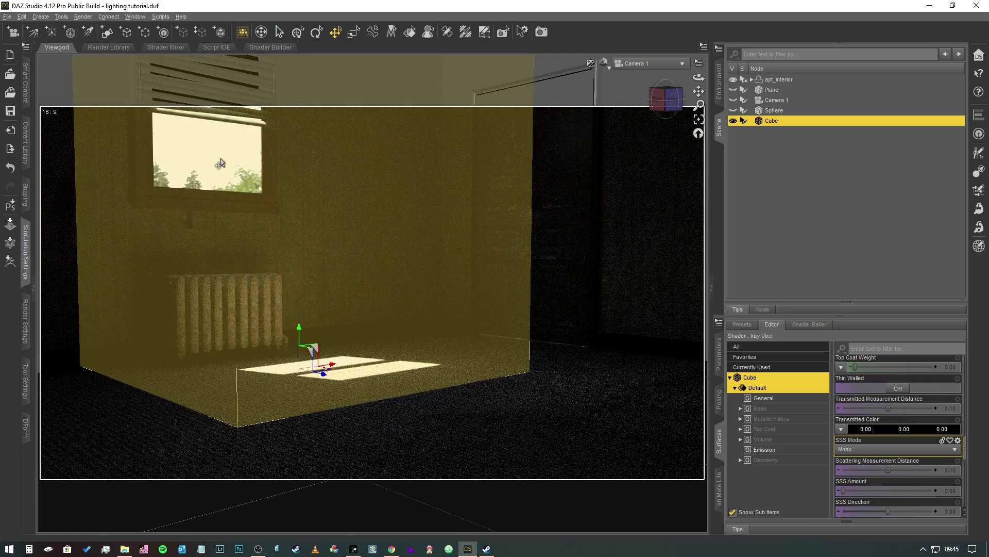
click(457, 354)
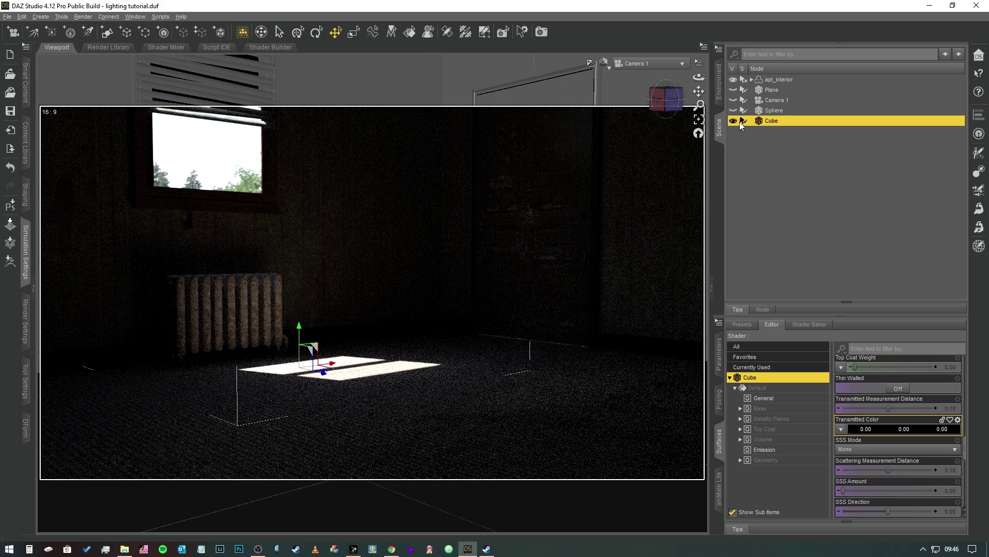
Make the cube unselectable and set Scattering Measurement Distance to 50
click(742, 122)
click(949, 470)
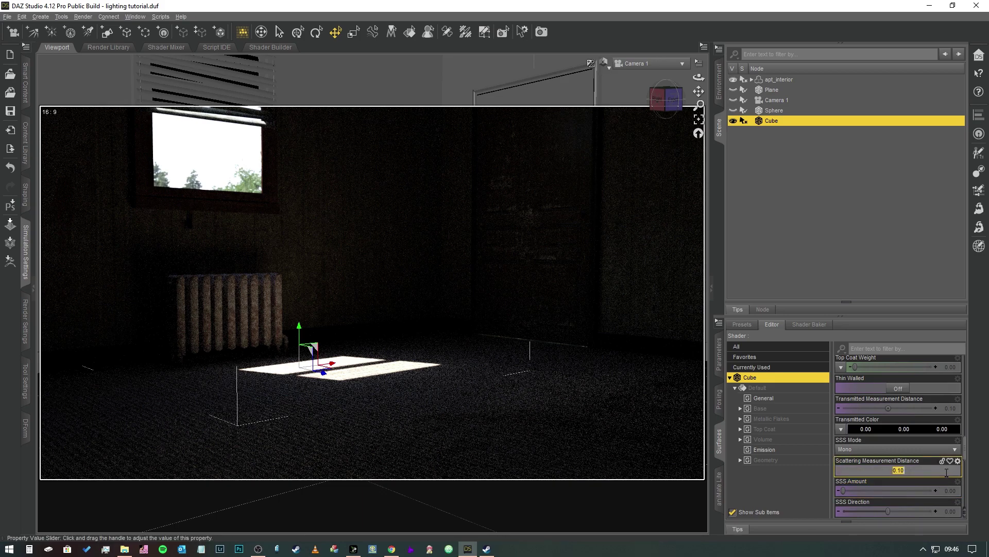
text(50)
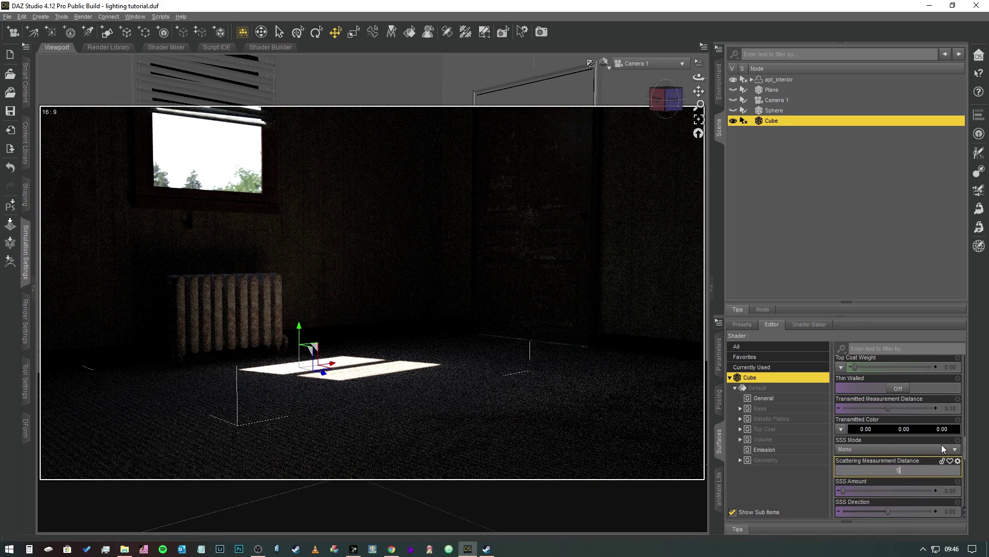
key(Return)
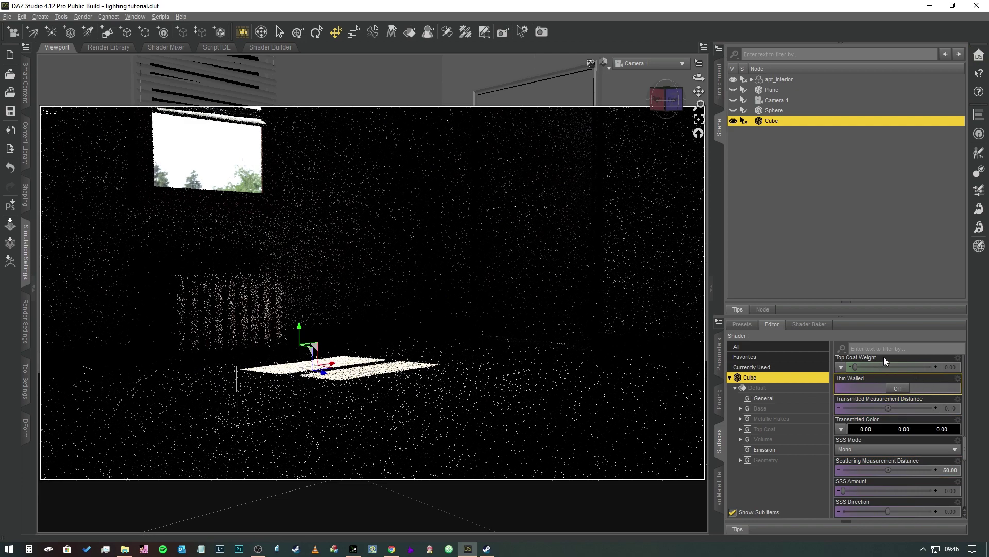
Set the cube's SSS Amount to 0.030 and SSS Direction to 0.50
click(953, 491)
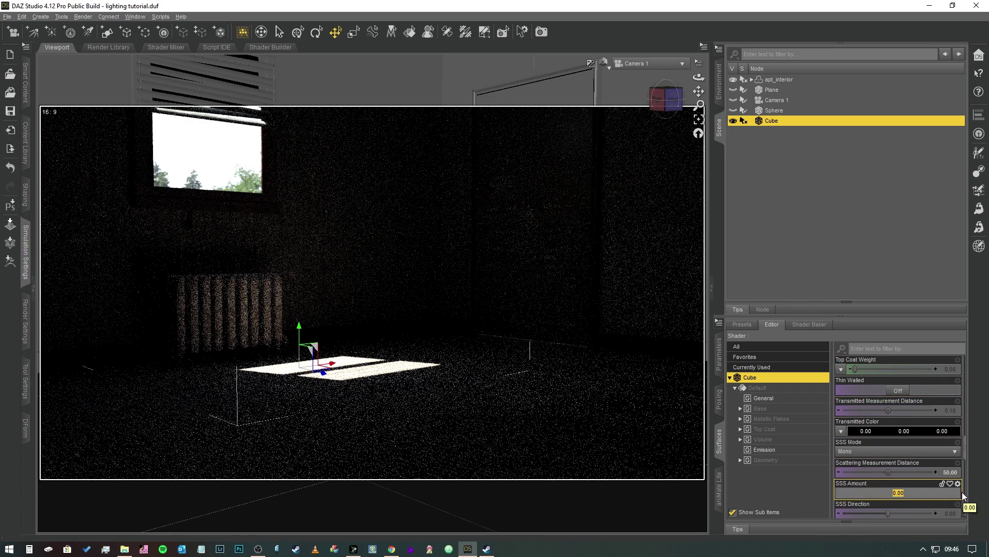
key(BackSpace)
text(3)
key(Return)
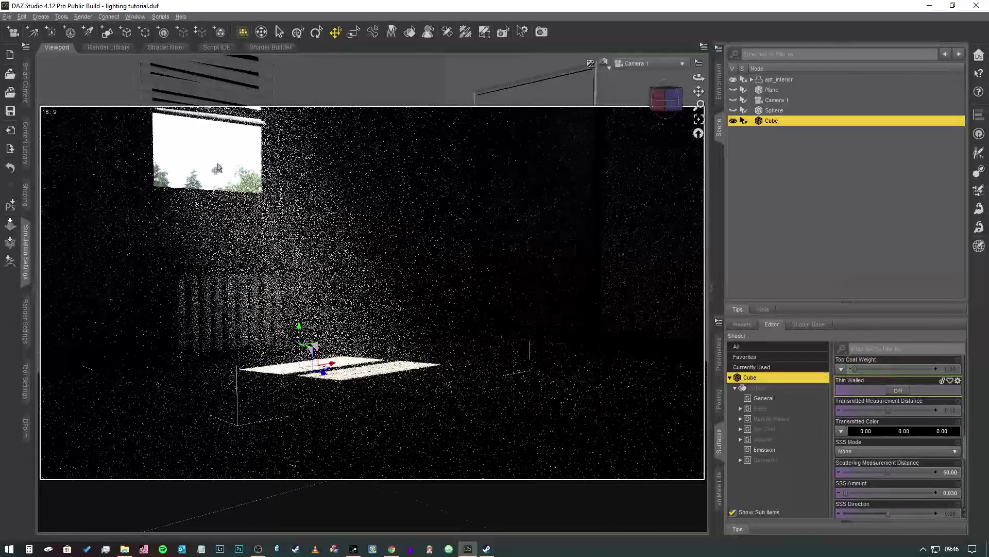
scroll(963, 510, down, 1)
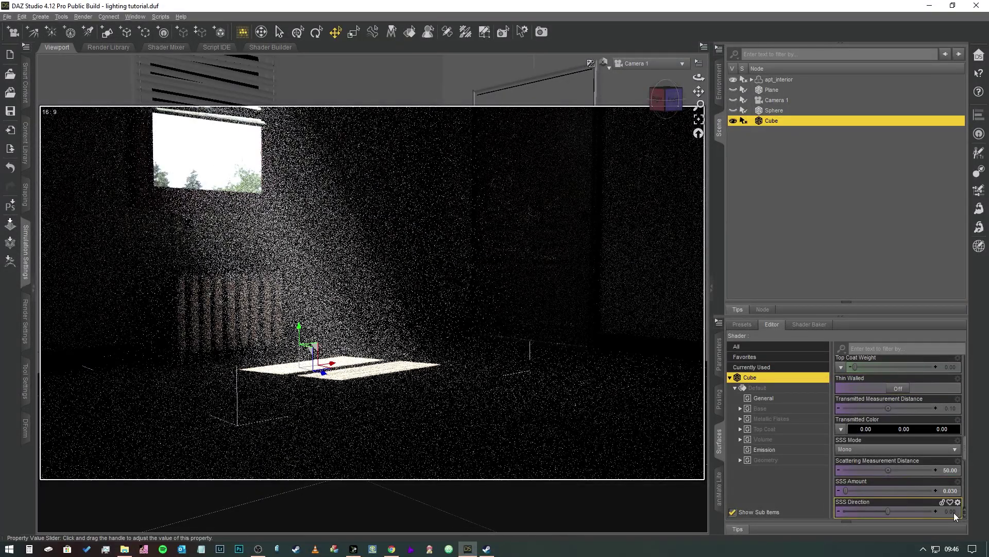
click(954, 513)
text(0.5)
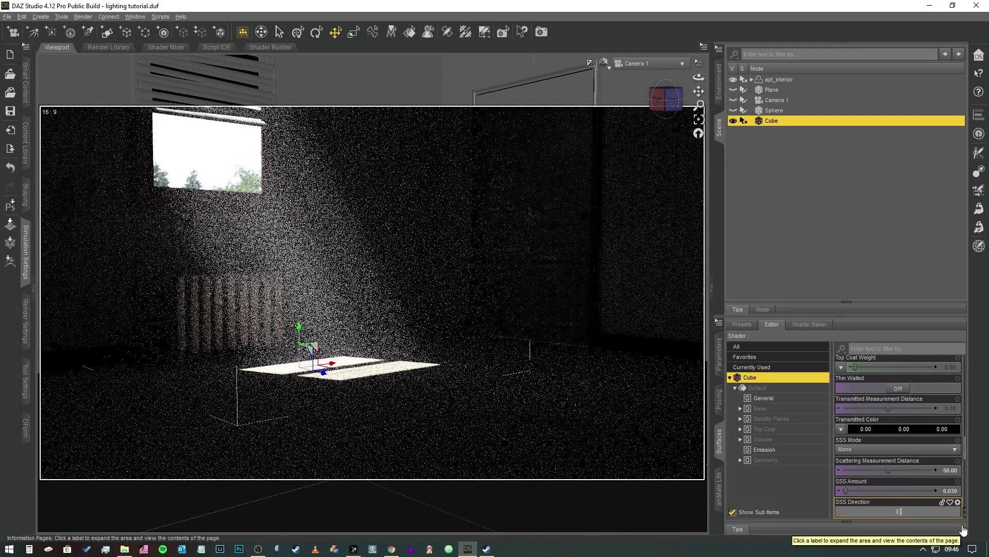
key(Return)
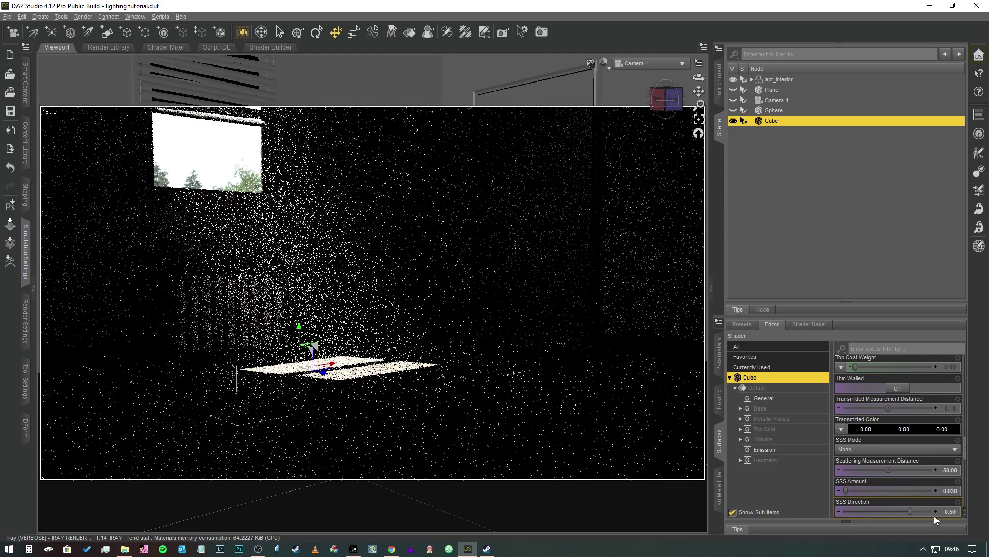
scroll(866, 364, up, 1)
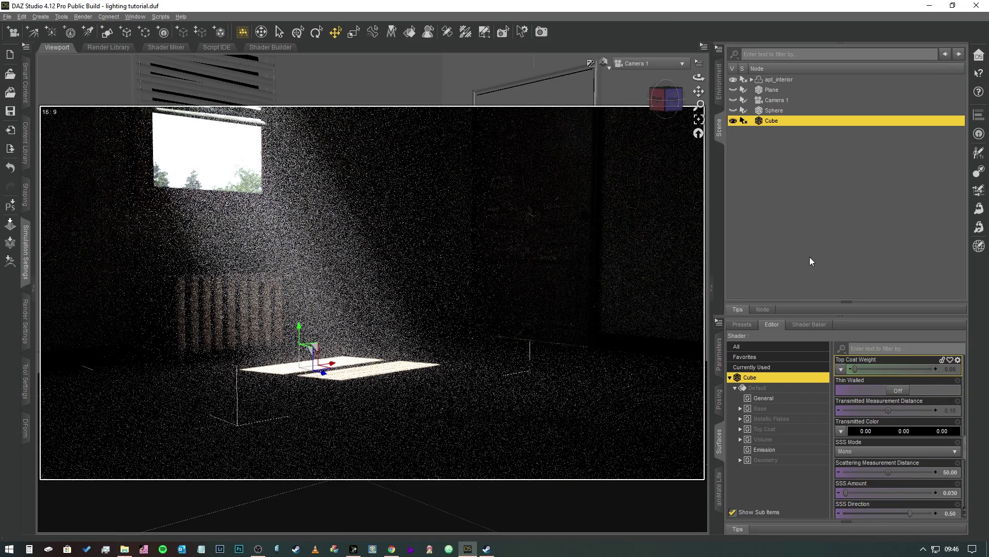
Deselect the cube so the Iray preview shows the sunbeam without its gizmo
click(795, 236)
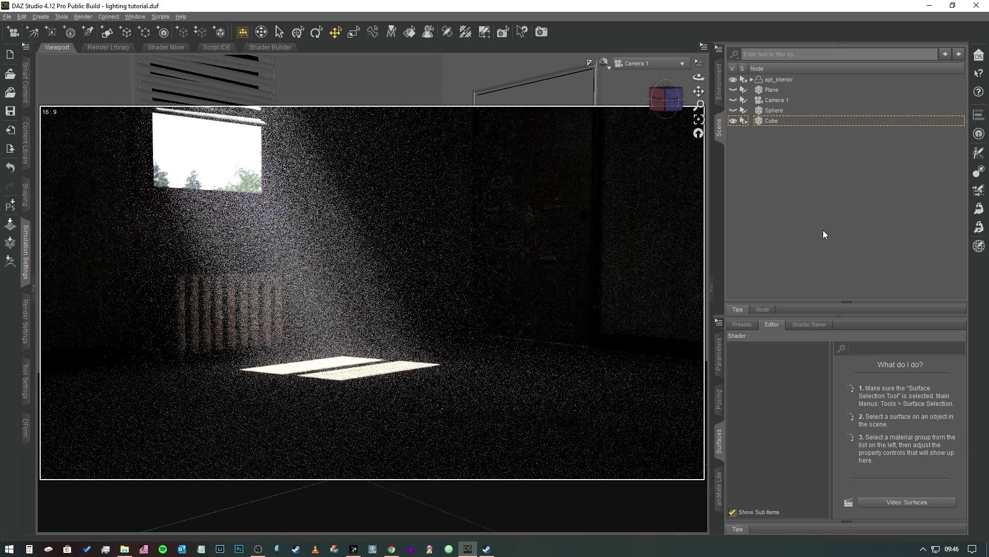